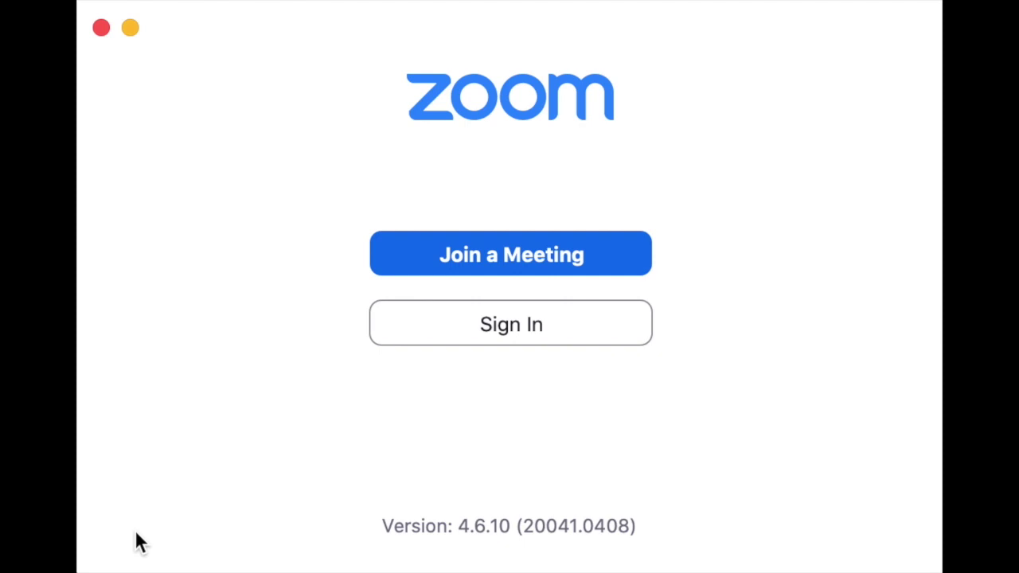
- Enter the account e-mail and password on the Zoom sign-in form
left_click(518, 325)
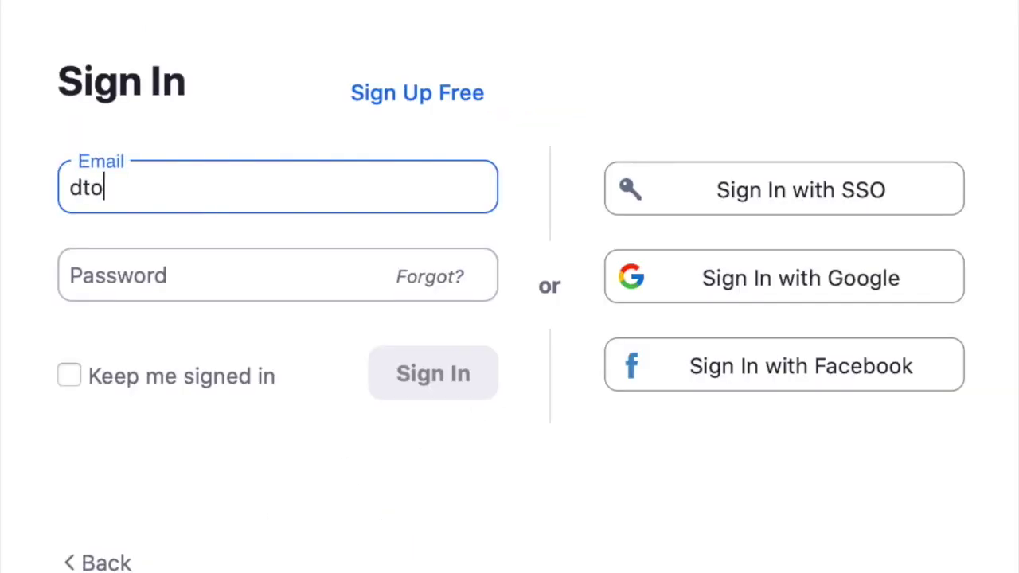
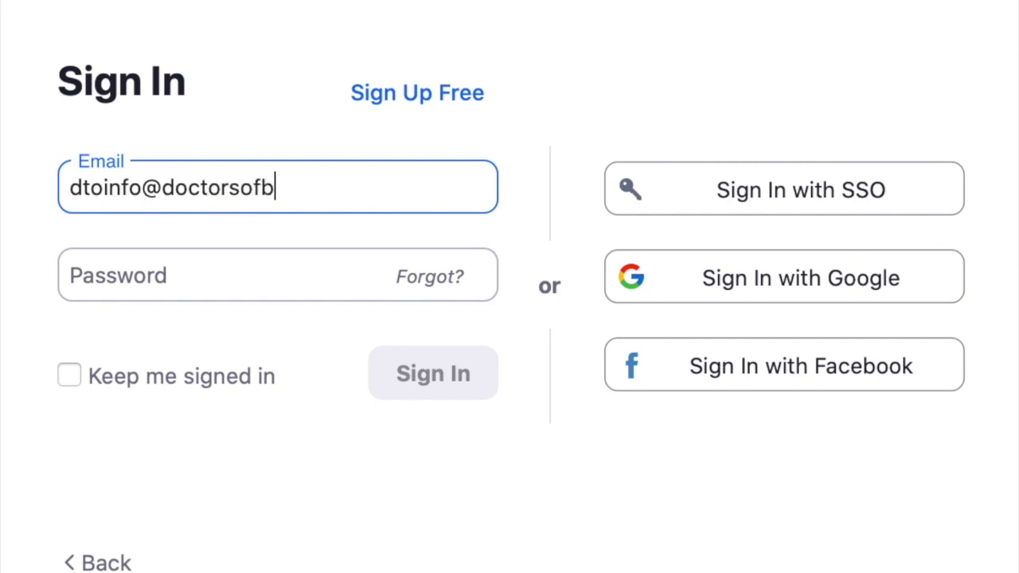
key("Tab")
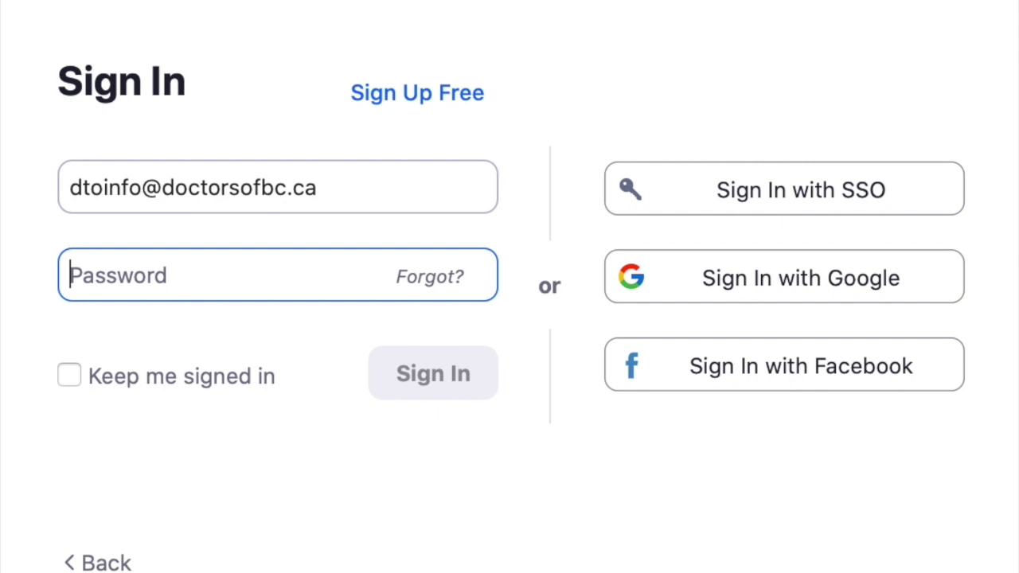
type("••••••••••")
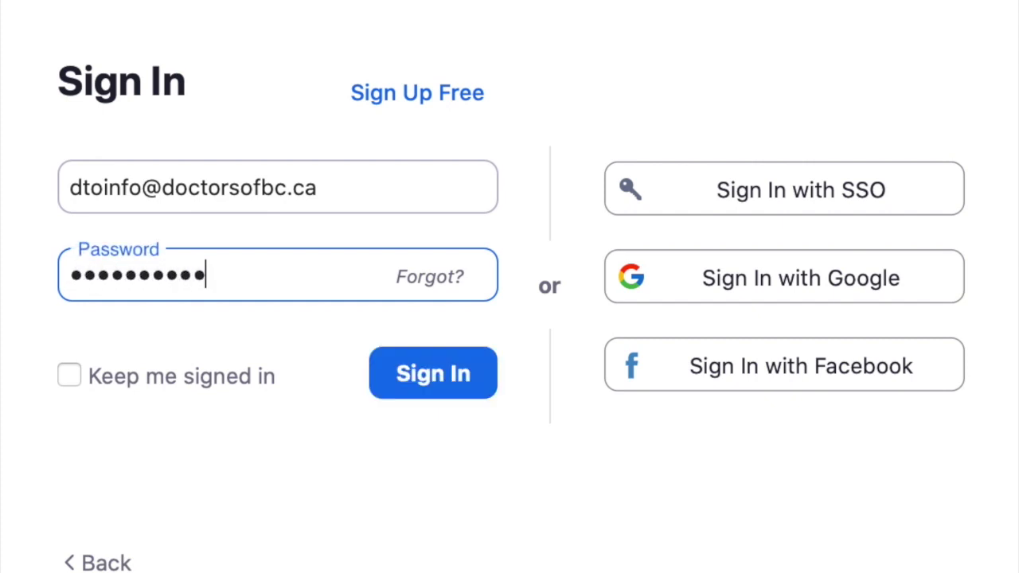
- Submit the sign-in form to log in to the Zoom account
left_click(460, 372)
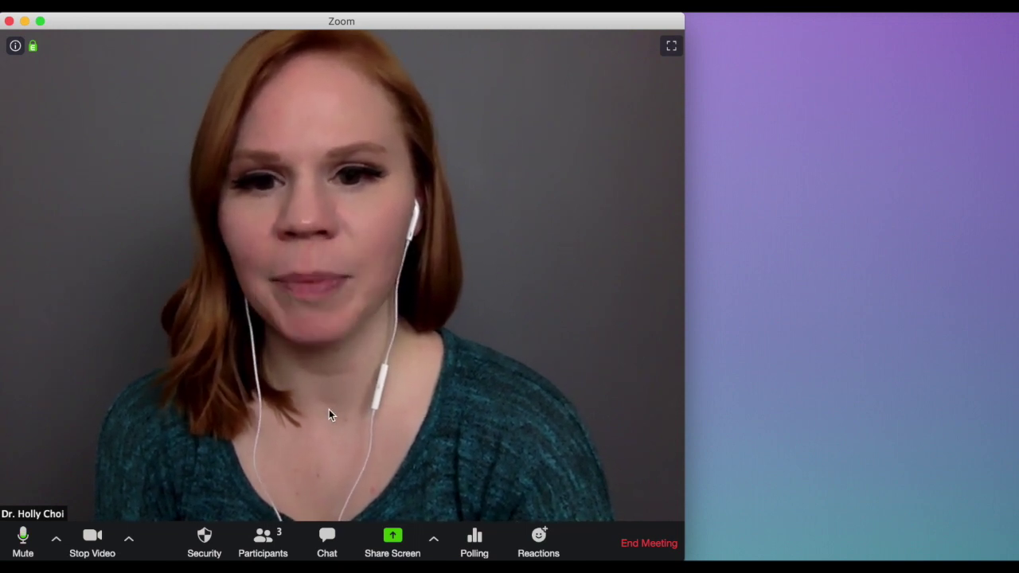
- Open the Participants panel listing two waiting people and the host
left_click(265, 541)
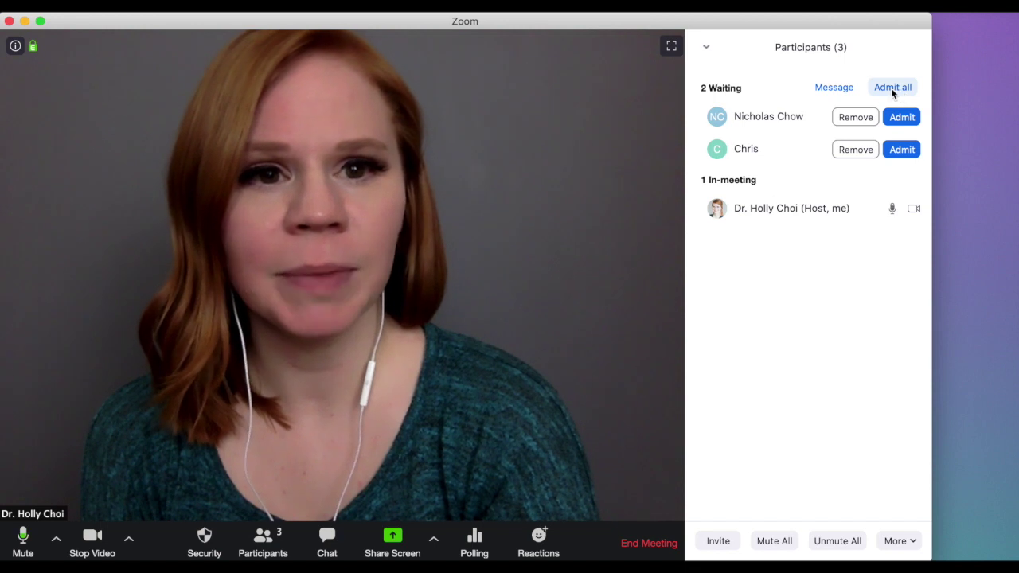
- Message the waiting room: 'Hi everyone, I'm just a few minutes behind. Thank you for your patience!'
left_click(846, 93)
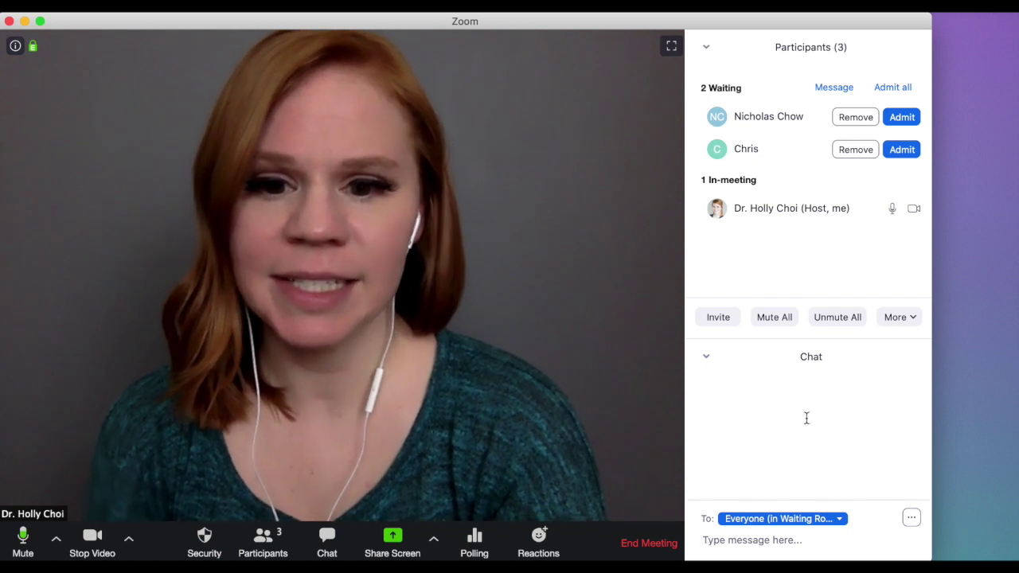
left_click(739, 538)
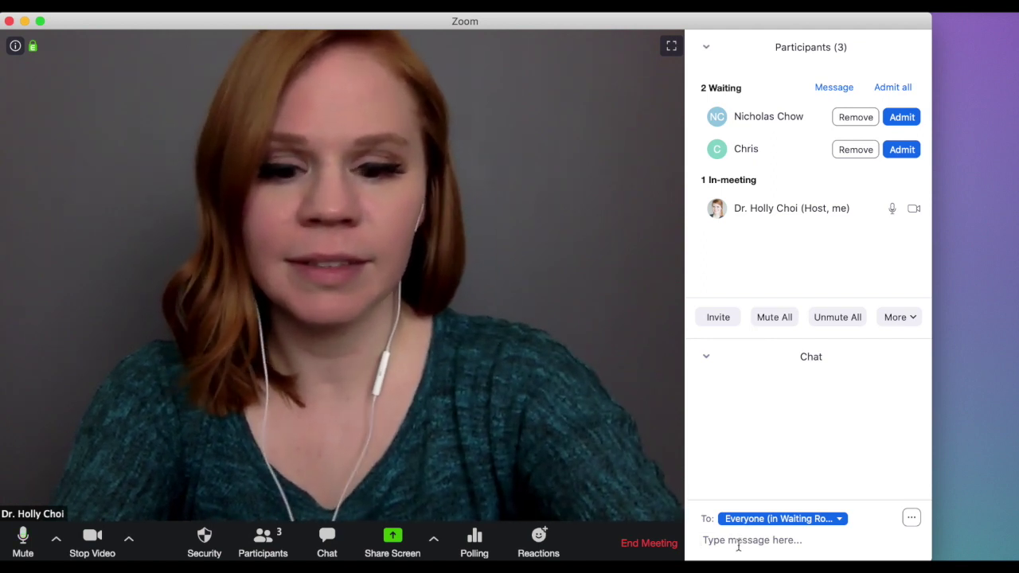
type("Hi everyone, I")
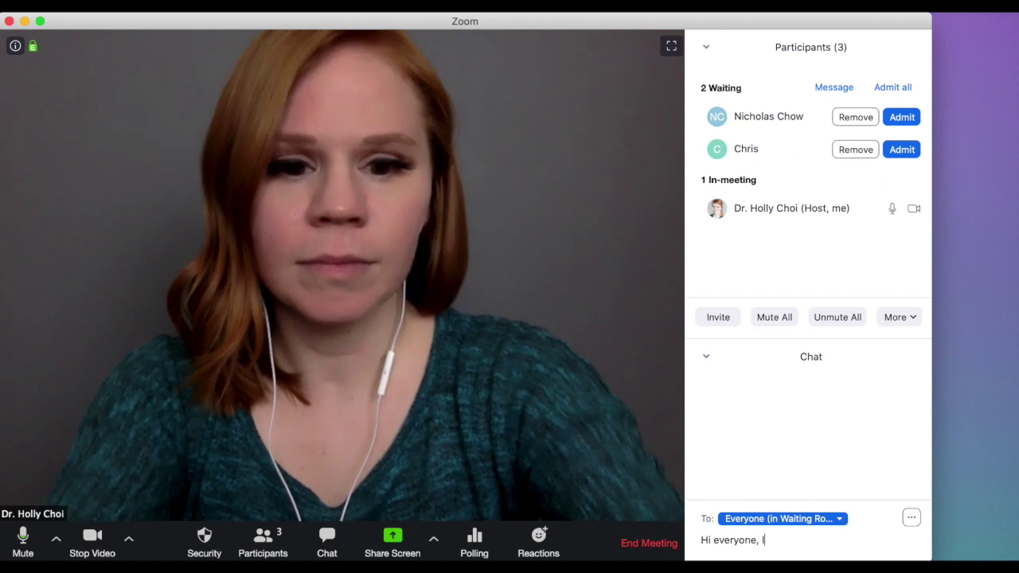
type("'m just a few minutes b")
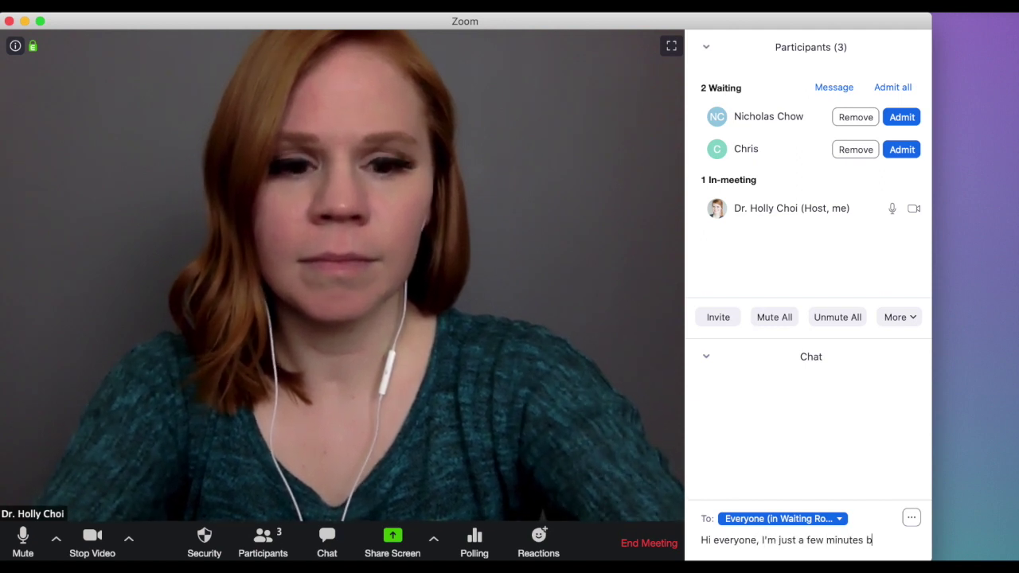
type("ehind. Thank you ")
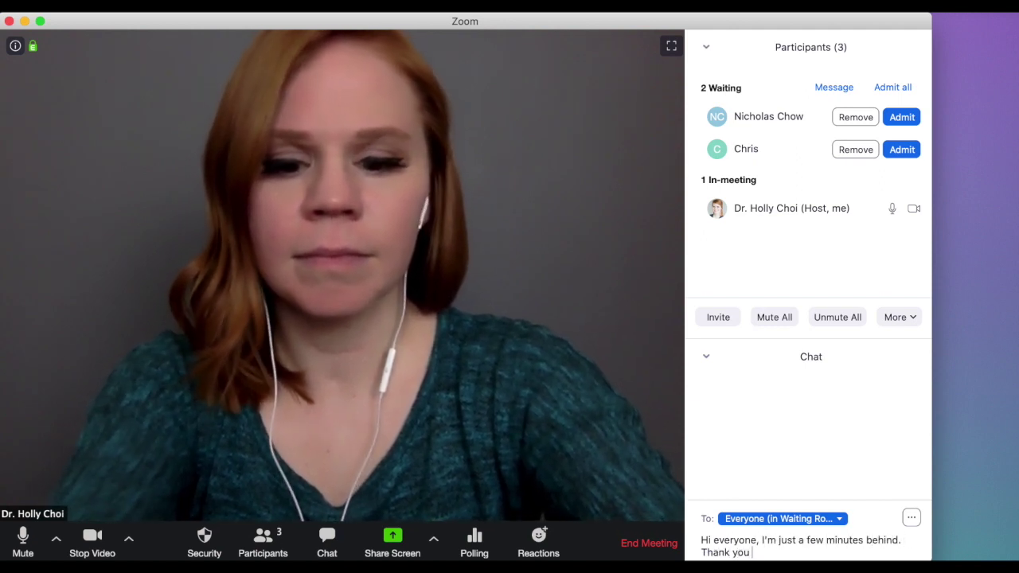
type("for your patience")
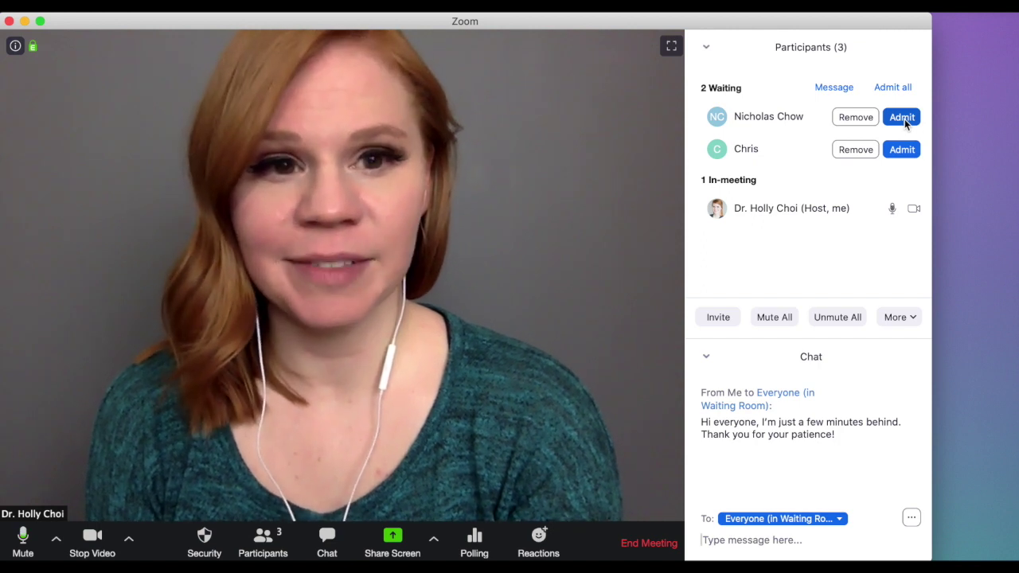
- Admit the first waiting patient into the meeting
left_click(904, 118)
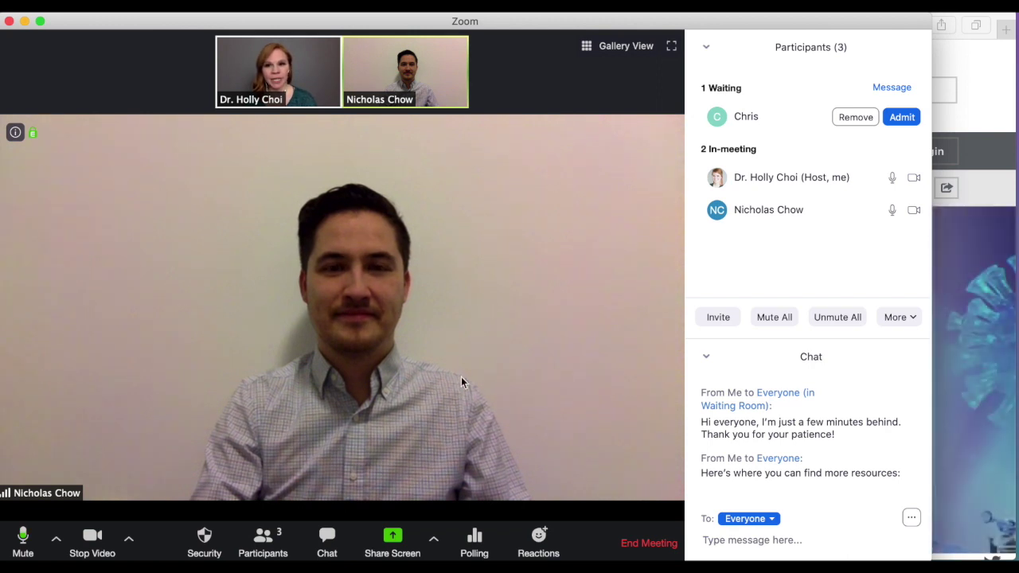
- Share the Safari Doctors of BC window, then stop the screen share
left_click(406, 555)
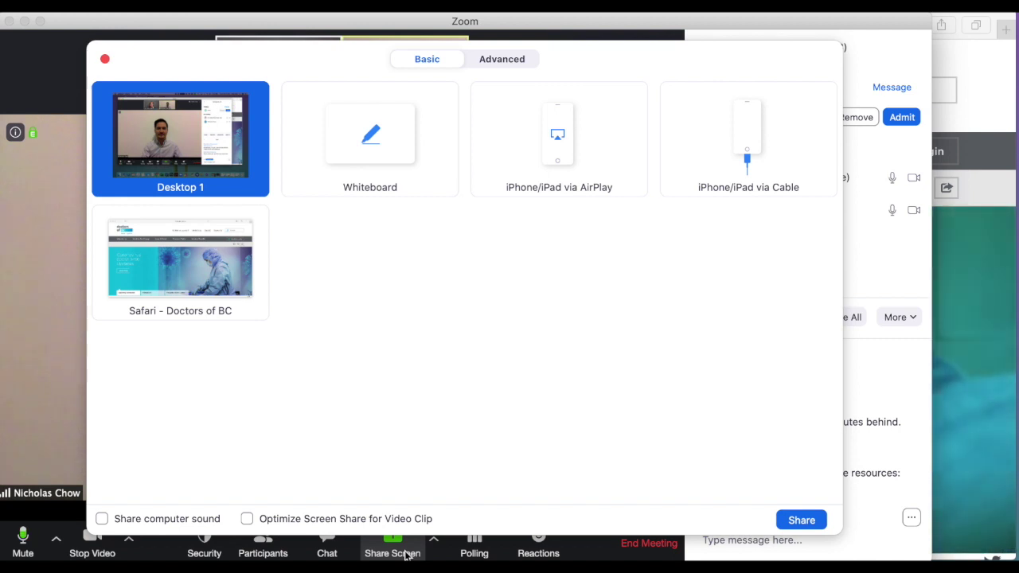
left_click(216, 278)
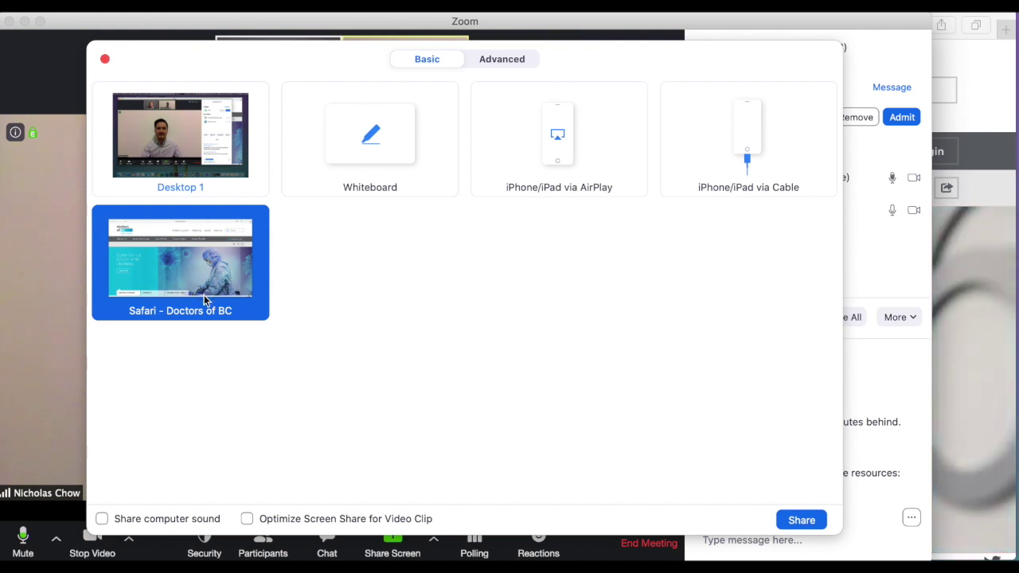
left_click(802, 520)
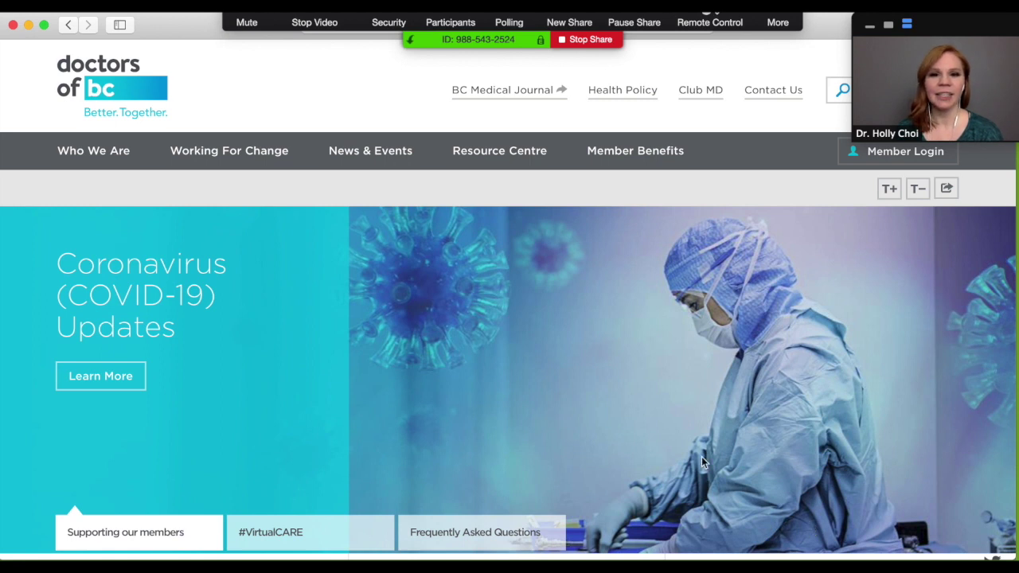
left_click(577, 44)
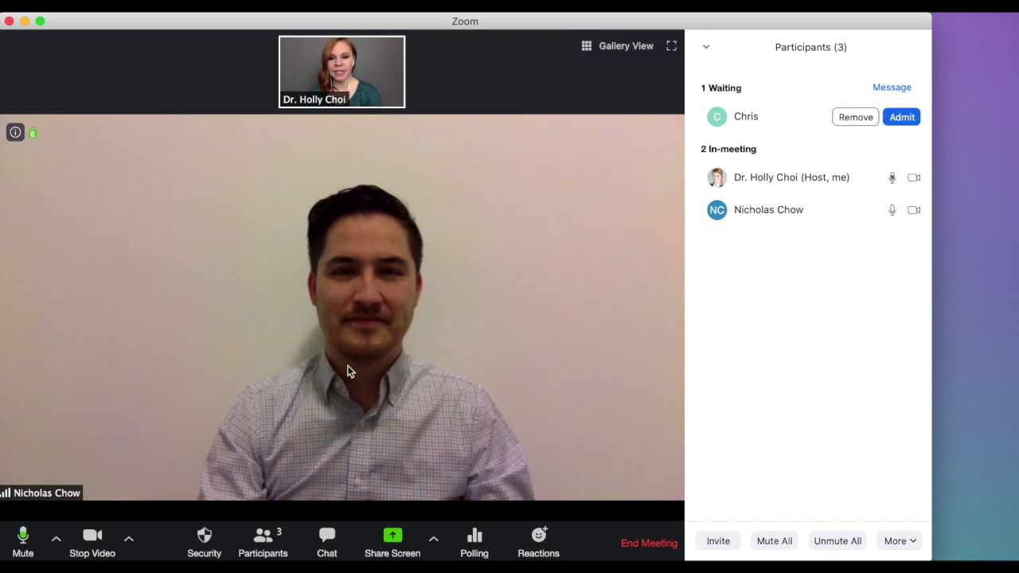
- Send 'Here's where you can find more resources:' to Everyone (in Meeting) in chat
left_click(342, 546)
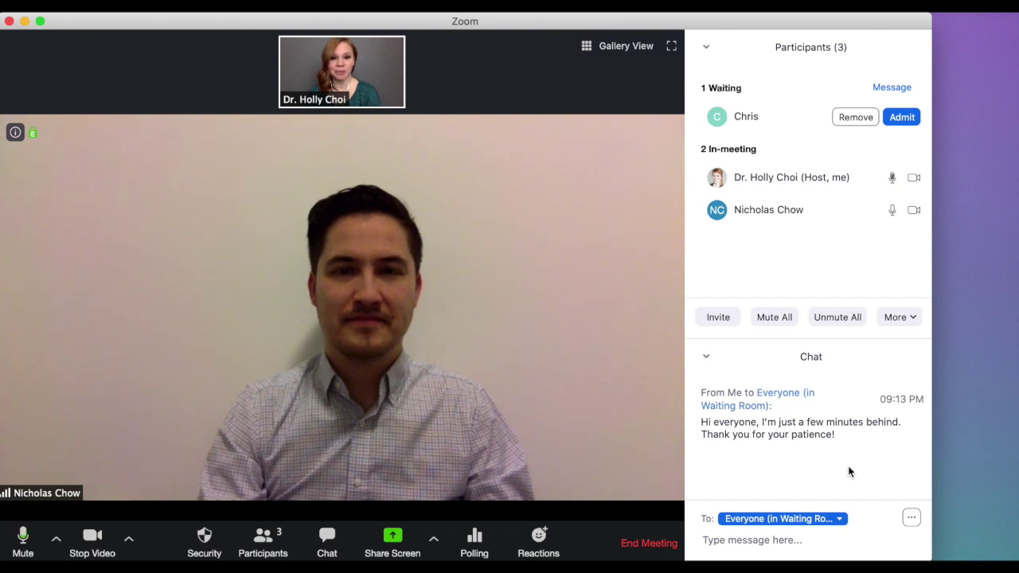
left_click(839, 519)
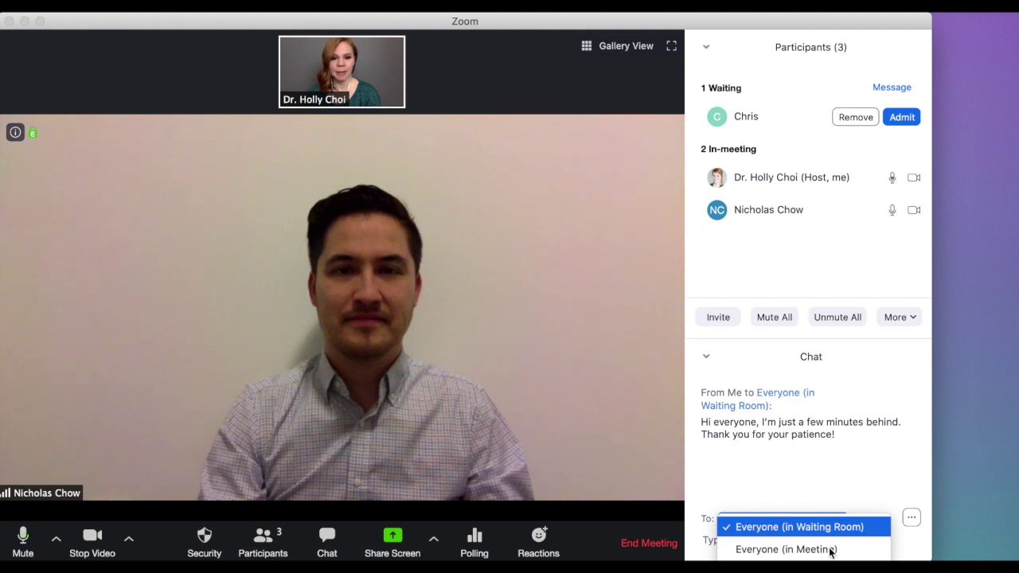
left_click(827, 548)
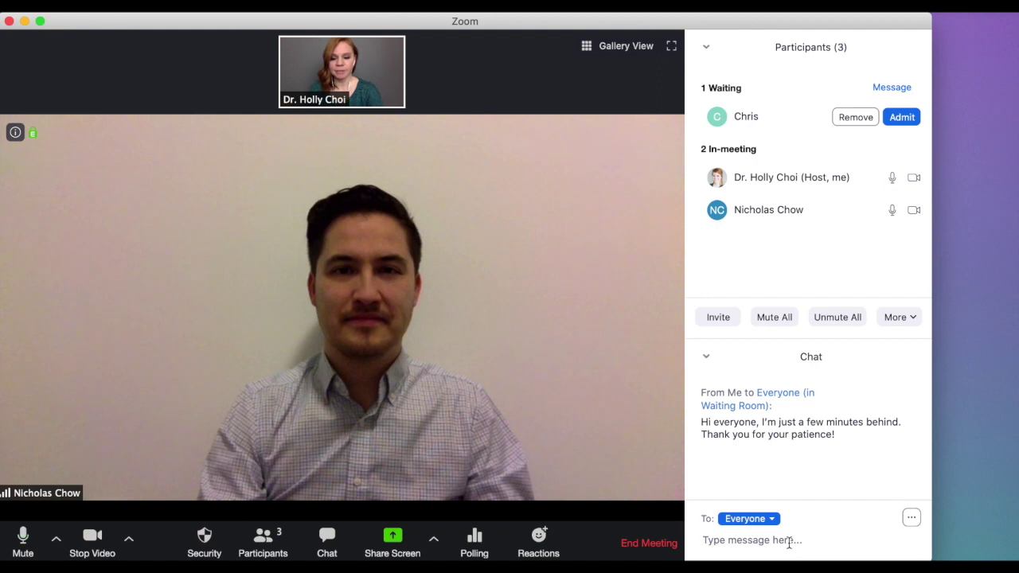
type("Here's wher")
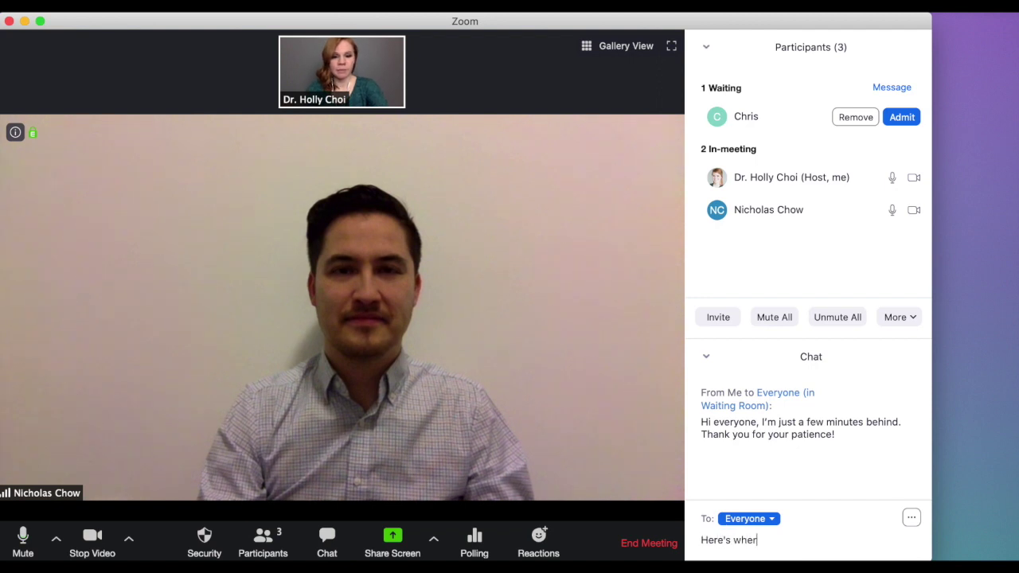
type("e you can find more resources:")
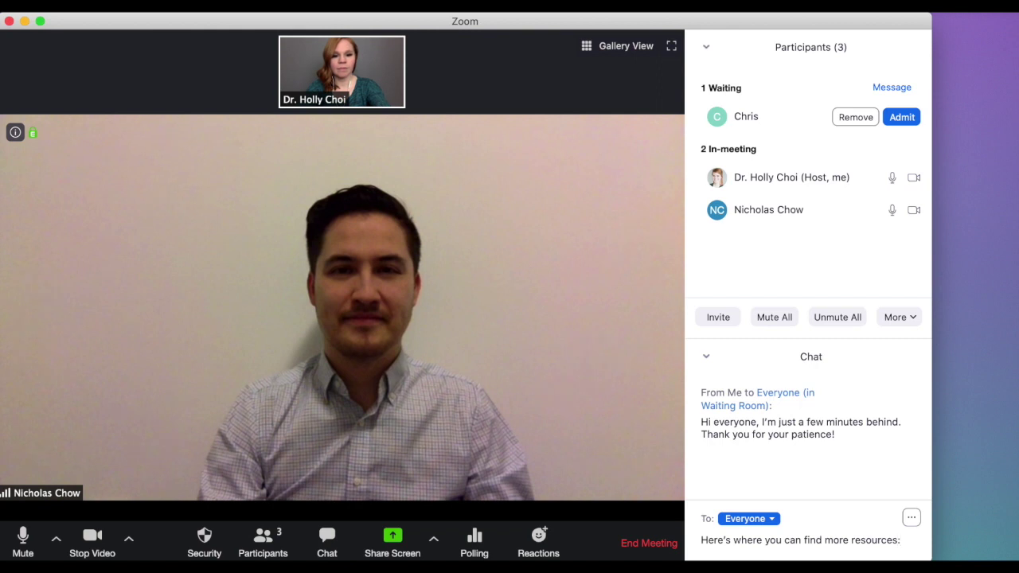
key("Return")
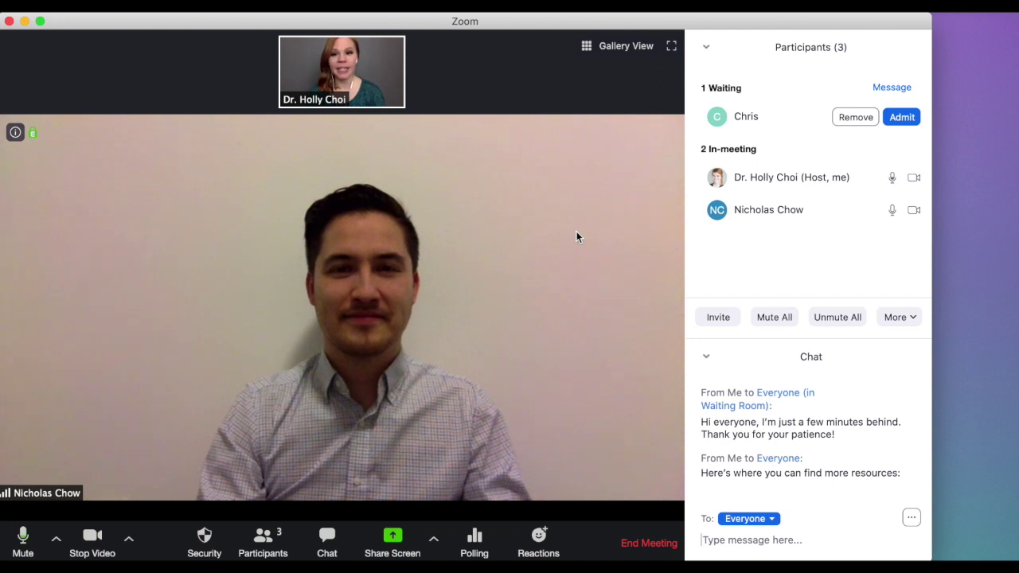
mouse_move(866, 223)
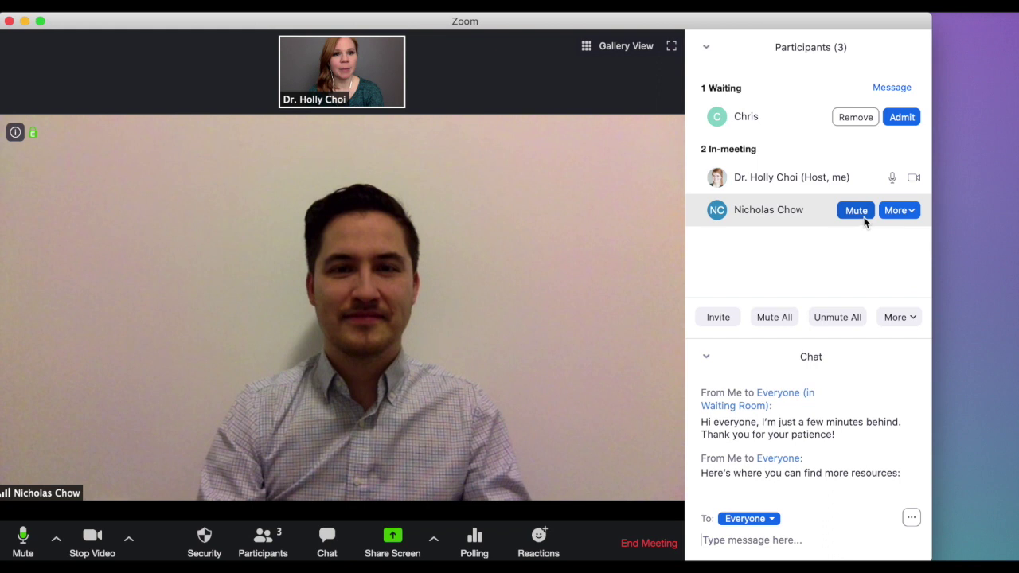
left_click(911, 211)
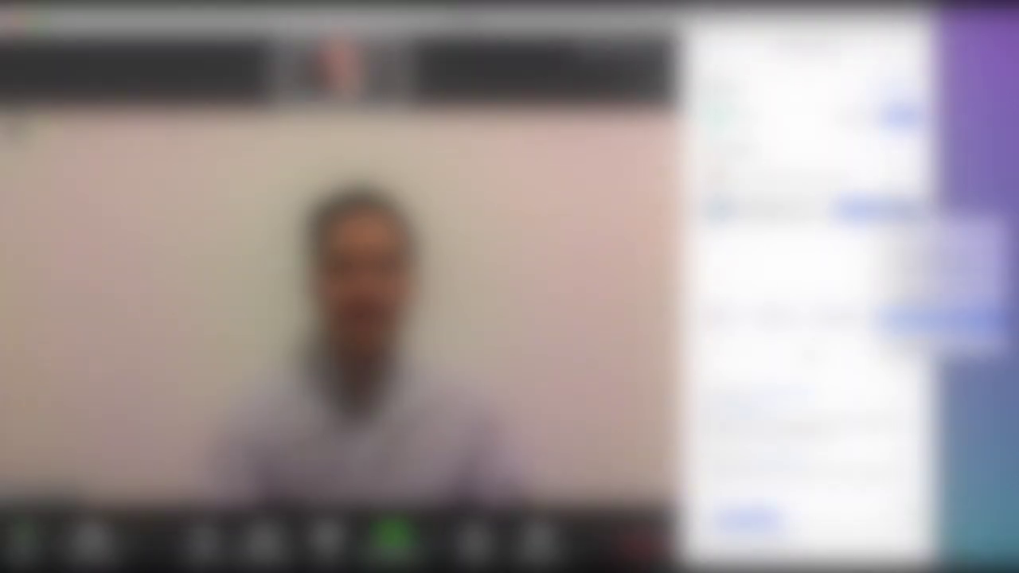
left_click(931, 325)
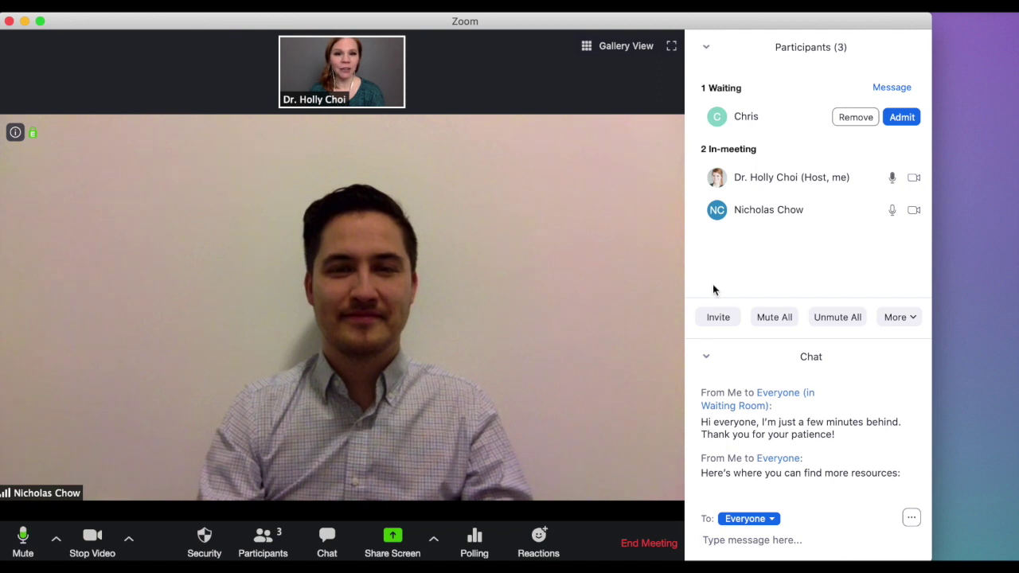
mouse_move(853, 214)
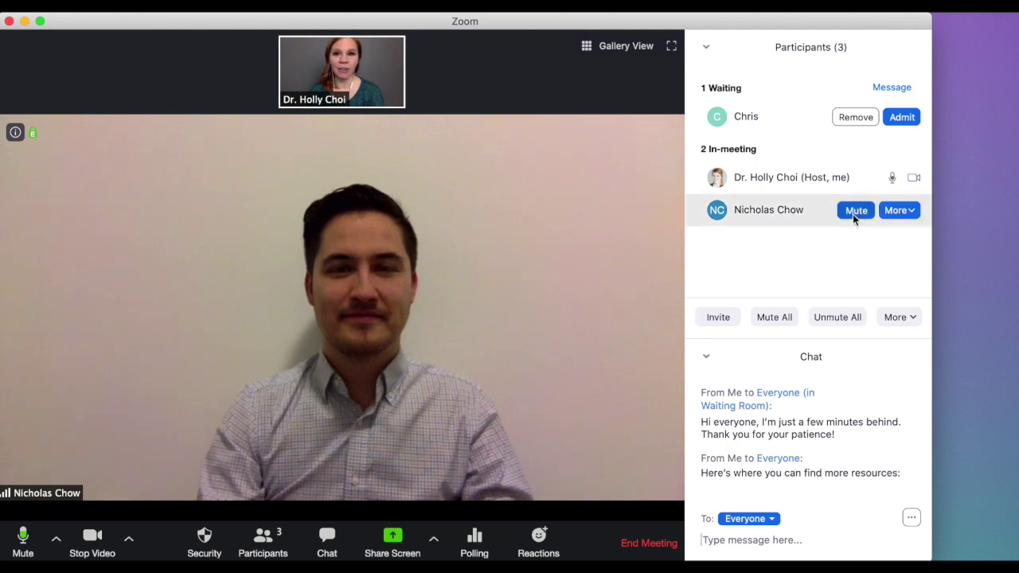
- Remove the admitted guest from the meeting through their participant actions
left_click(911, 213)
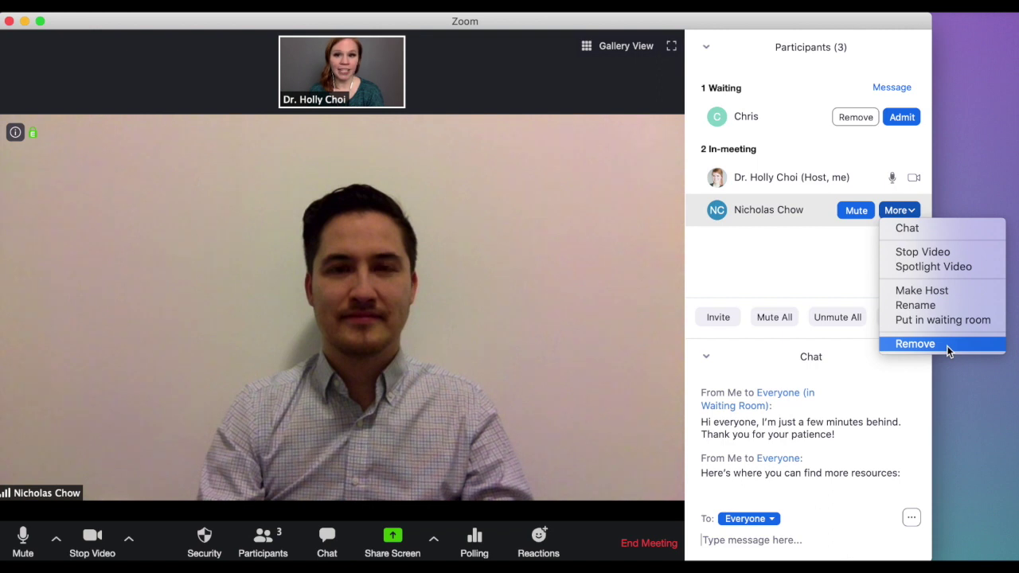
left_click(655, 371)
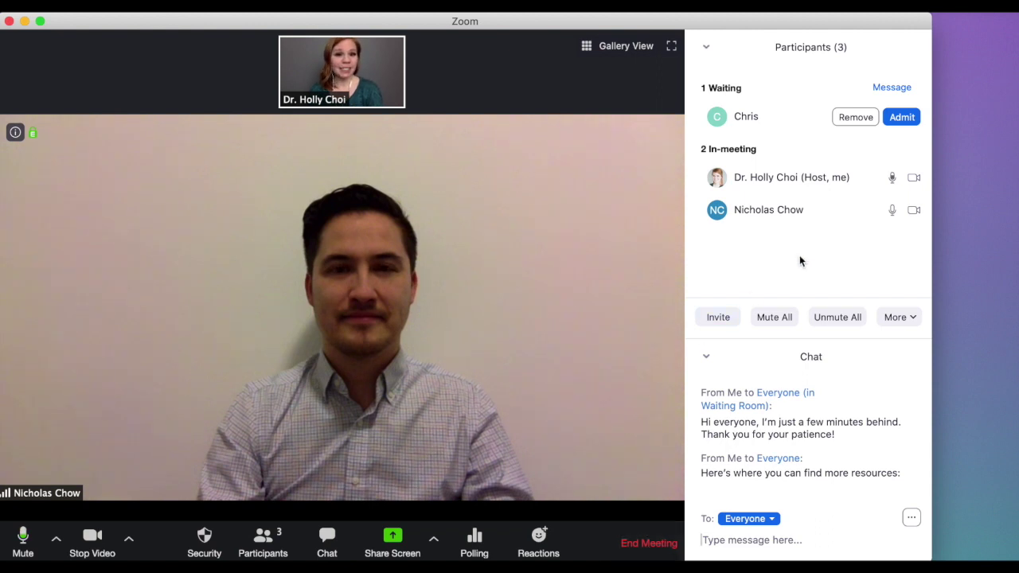
mouse_move(873, 216)
left_click(910, 212)
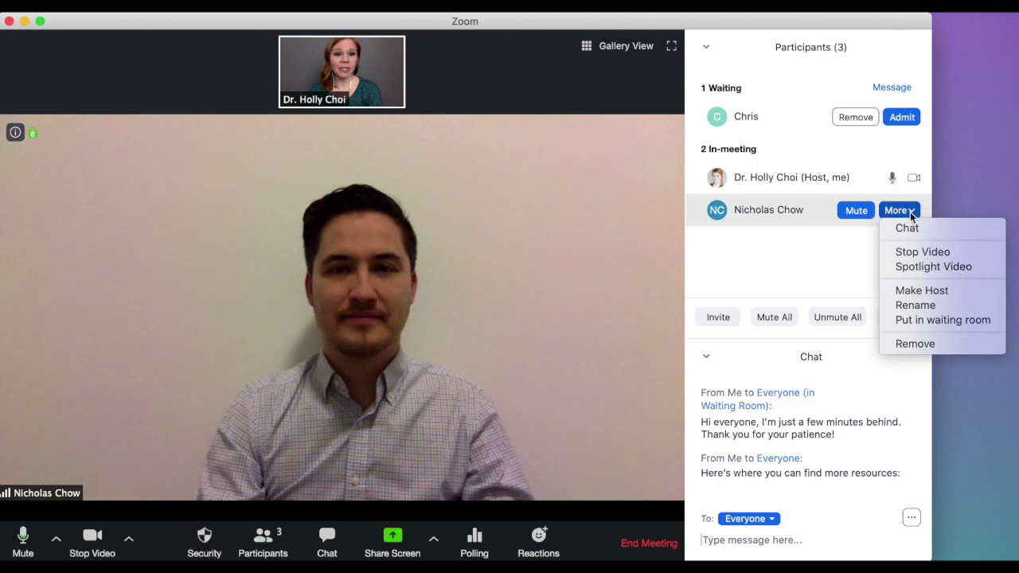
left_click(932, 343)
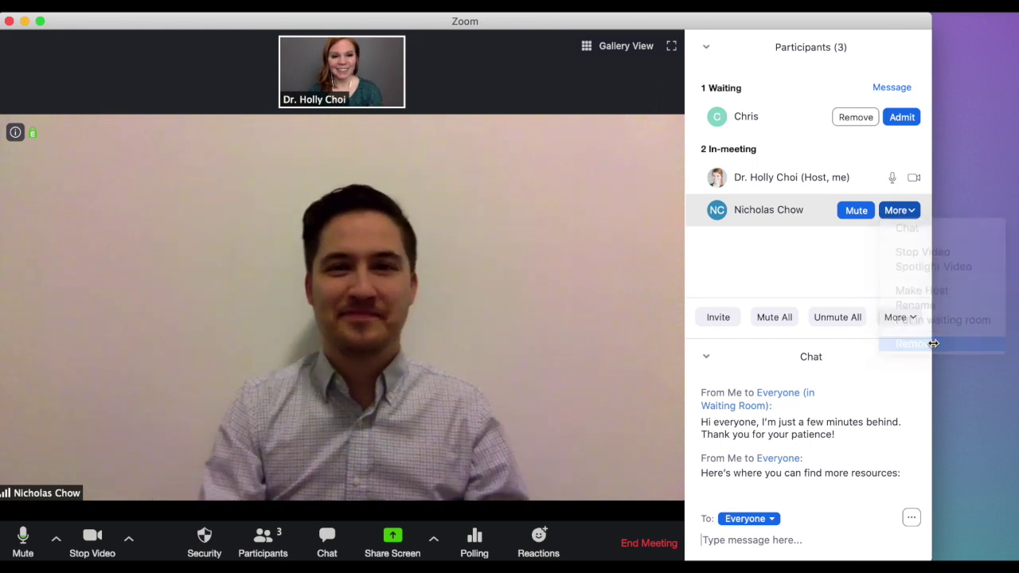
left_click(571, 360)
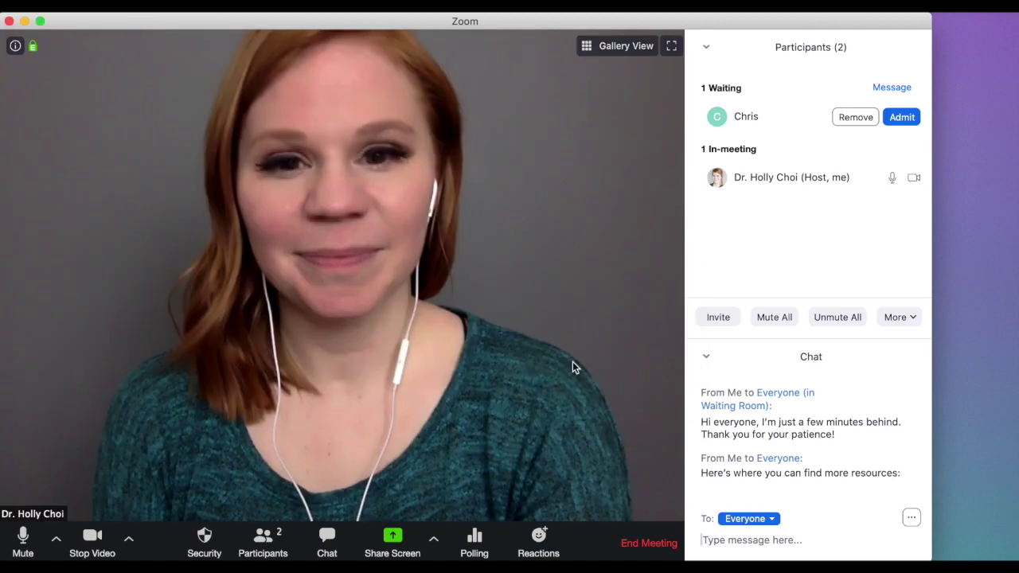